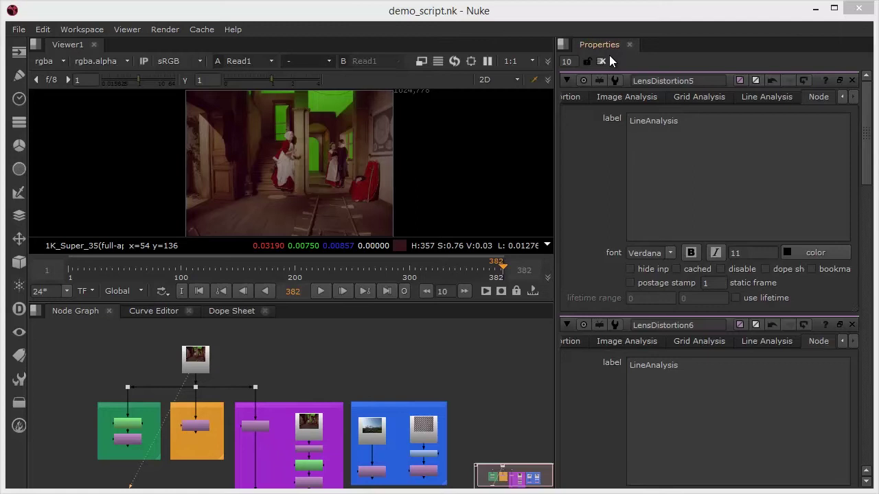
Close all open node properties and move the ImageAnalysis LensDistortion node out of the green Image Analysis backdrop
{"action": "left_click", "coordinate": [603, 61]}
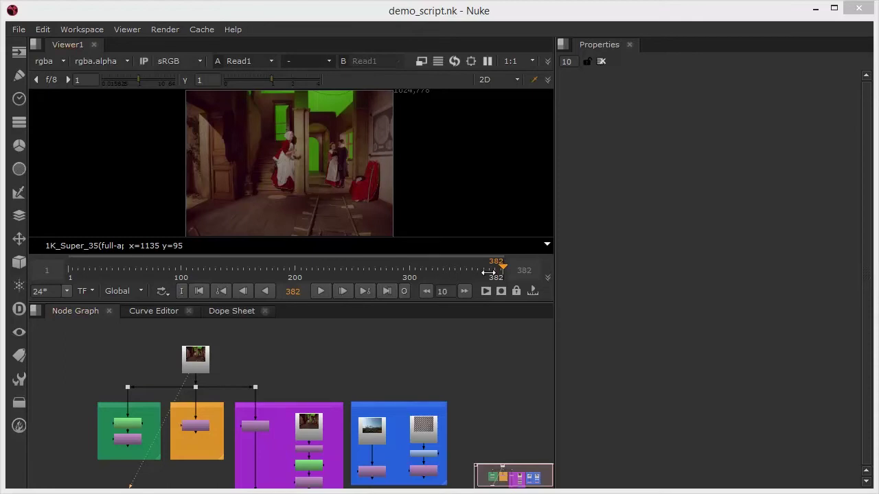
{"action": "mouse_move", "coordinate": [502, 277]}
{"action": "left_mouse_down"}
{"action": "mouse_move", "coordinate": [283, 278]}
{"action": "mouse_move", "coordinate": [419, 278]}
{"action": "mouse_move", "coordinate": [273, 293]}
{"action": "mouse_move", "coordinate": [403, 293]}
{"action": "mouse_move", "coordinate": [272, 295]}
{"action": "mouse_move", "coordinate": [503, 285]}
{"action": "left_mouse_up"}
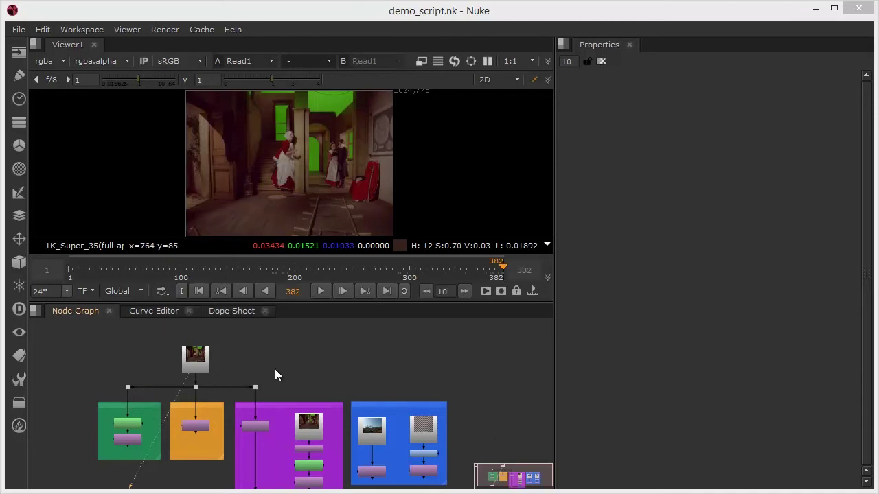
{"action": "middle_click_drag", "start_coordinate": [276, 374], "coordinate": [363, 358]}
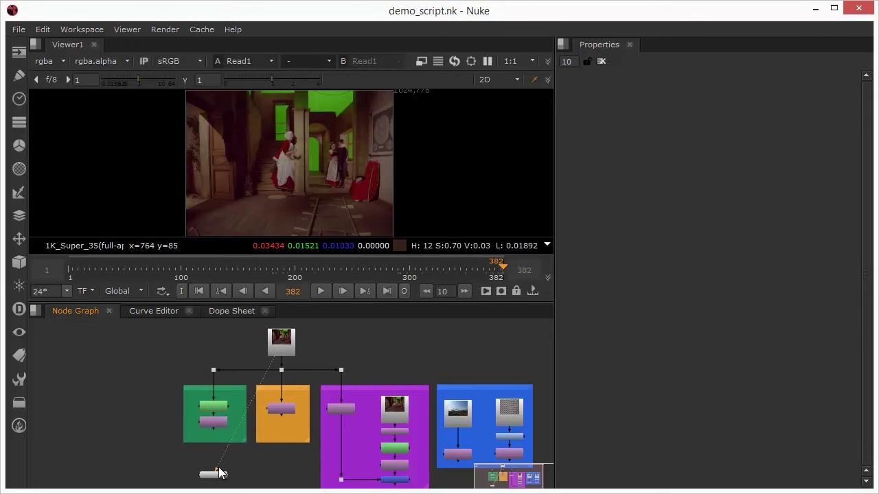
{"action": "left_click_drag", "start_coordinate": [218, 419], "coordinate": [126, 430]}
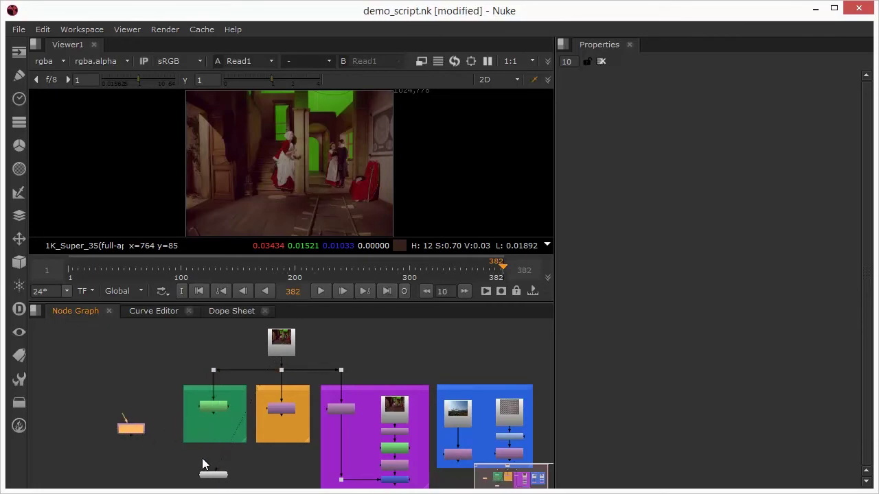
Connect Viewer1 to the peopleMatte1 node and place the viewer node beneath it in the Image Analysis backdrop
{"action": "scroll", "coordinate": [230, 448], "scroll_direction": "up", "scroll_amount": 4}
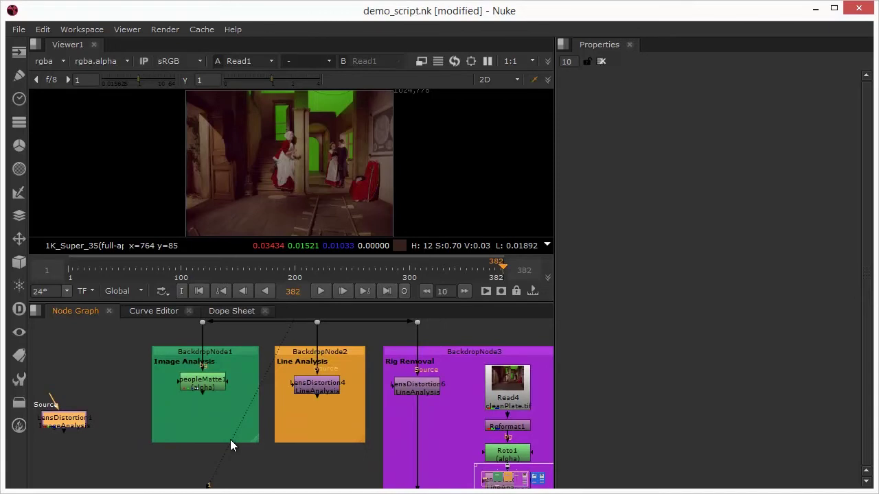
{"action": "scroll", "coordinate": [232, 445], "scroll_direction": "down", "scroll_amount": 1}
{"action": "left_click_drag", "start_coordinate": [217, 484], "coordinate": [199, 453]}
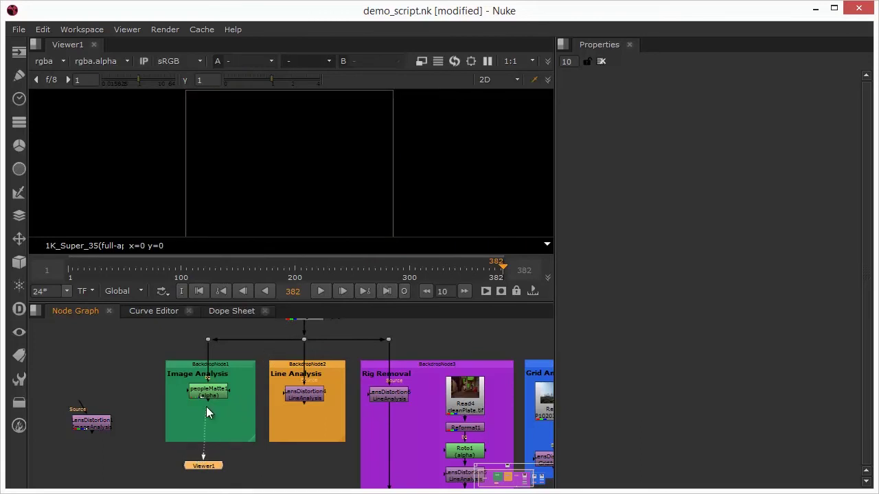
{"action": "left_click_drag", "start_coordinate": [210, 394], "coordinate": [210, 393]}
{"action": "left_click_drag", "start_coordinate": [203, 466], "coordinate": [207, 427]}
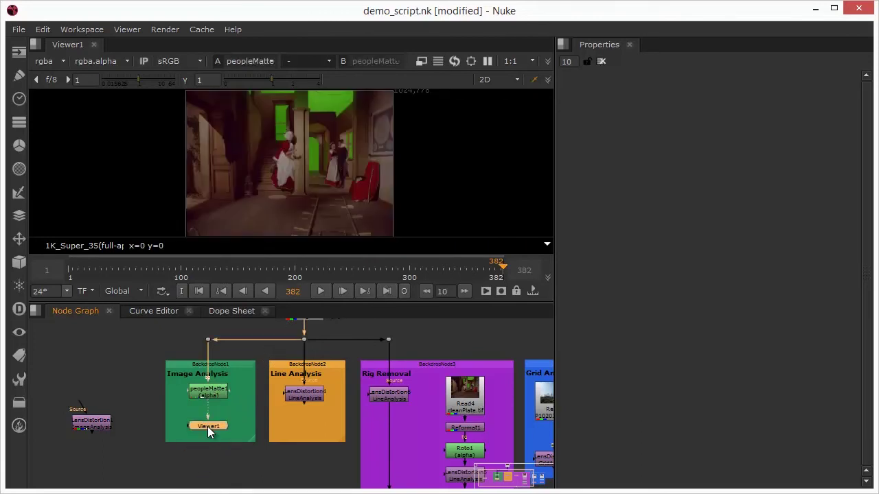
Open the peopleMatte1 properties and scrub through the shot to frame 382 to review the roto shapes around the people
{"action": "double_click", "coordinate": [204, 395]}
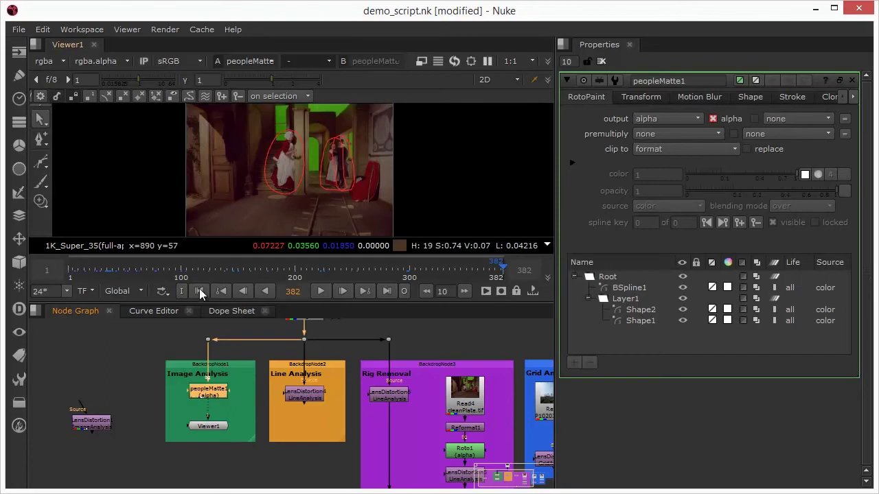
{"action": "left_click_drag", "start_coordinate": [192, 270], "coordinate": [501, 306]}
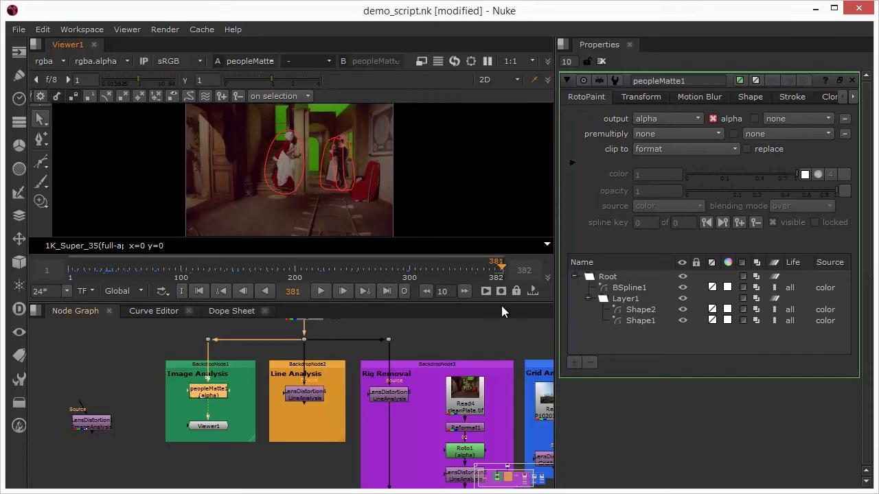
{"action": "left_click_drag", "start_coordinate": [498, 276], "coordinate": [504, 278]}
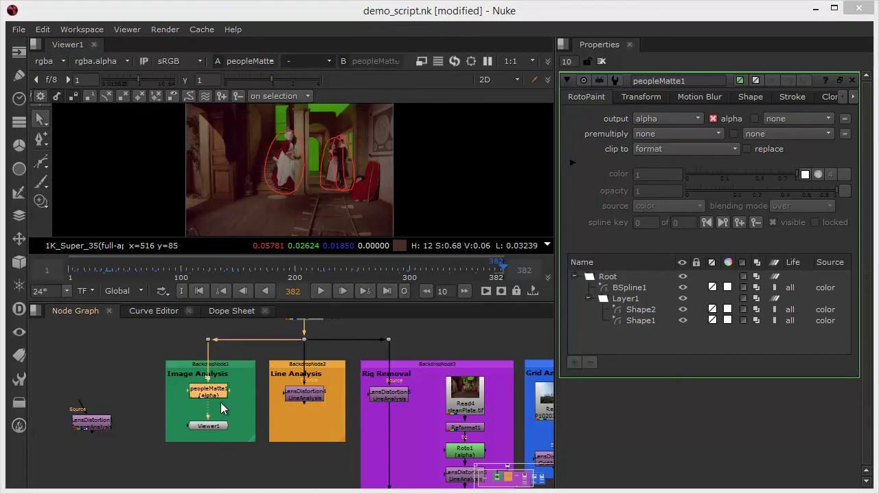
Add an unconnected LensDistortion node beside the Image Analysis backdrop
{"action": "left_click", "coordinate": [140, 376]}
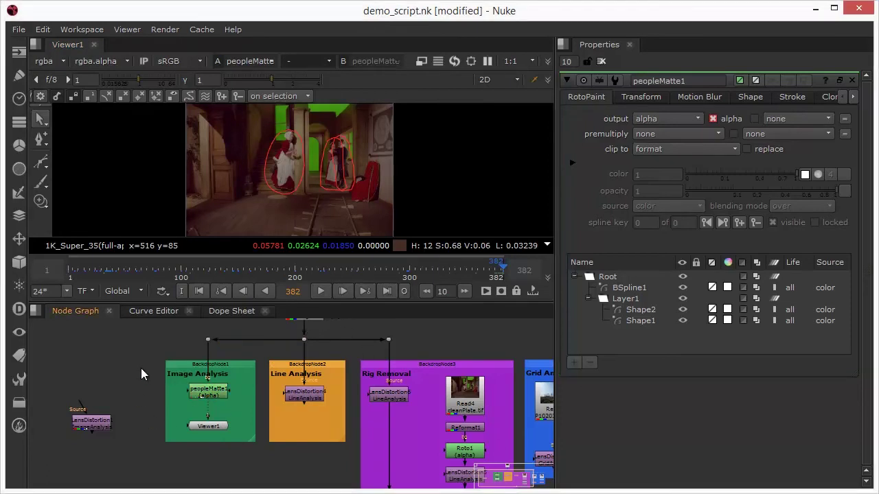
{"action": "key", "text": "Tab"}
{"action": "type", "text": "l"}
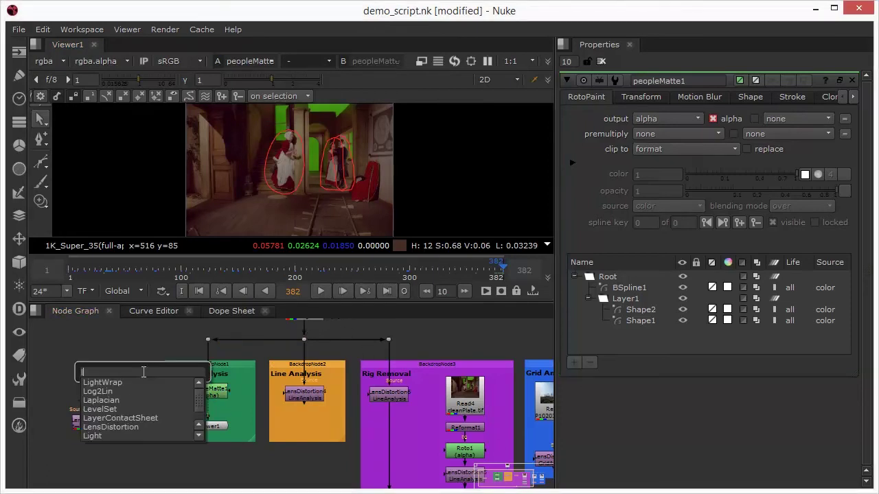
{"action": "type", "text": "ens"}
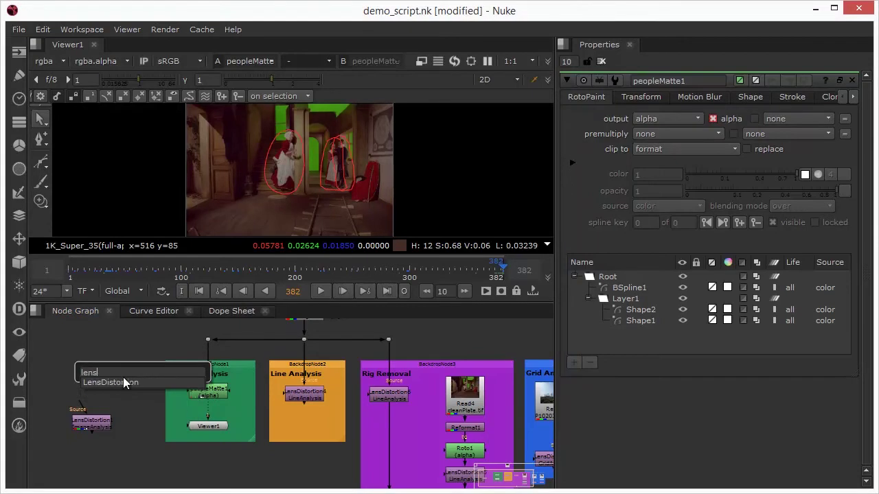
{"action": "left_click", "coordinate": [123, 382]}
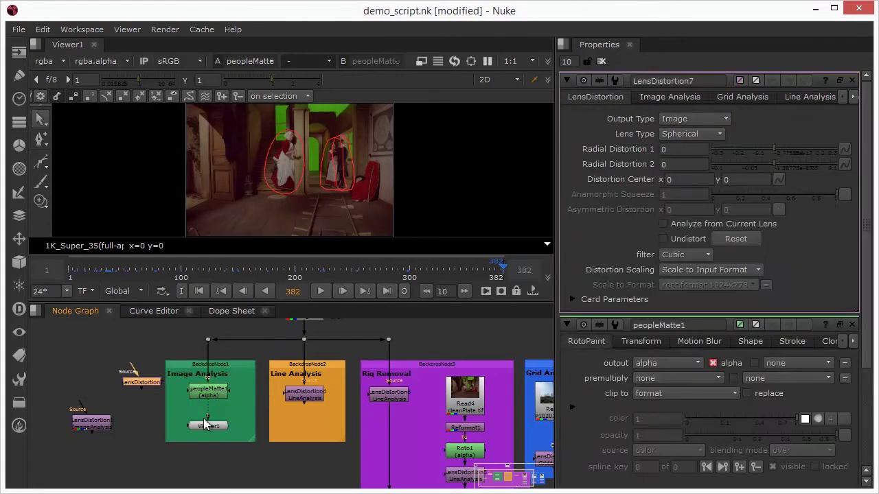
View the new LensDistortion node with its Source connected to the Read1 footage, and close the peopleMatte1 properties
{"action": "key", "text": "1"}
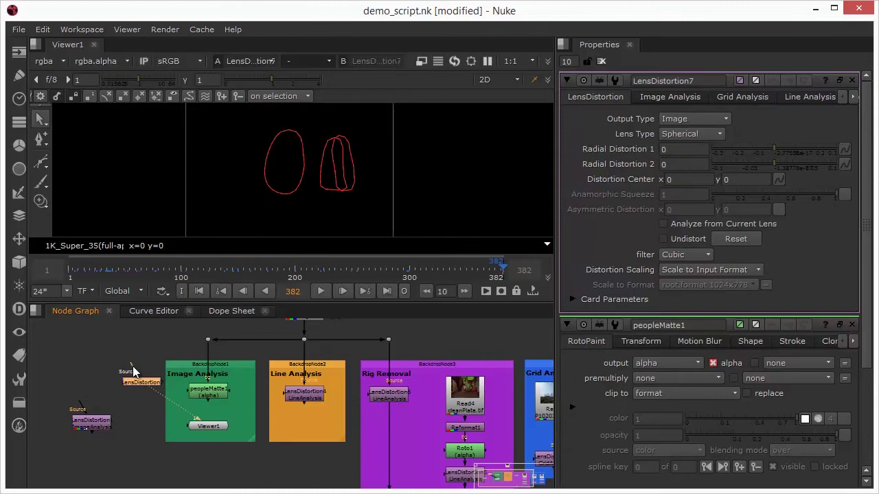
{"action": "left_click_drag", "start_coordinate": [130, 371], "coordinate": [296, 322]}
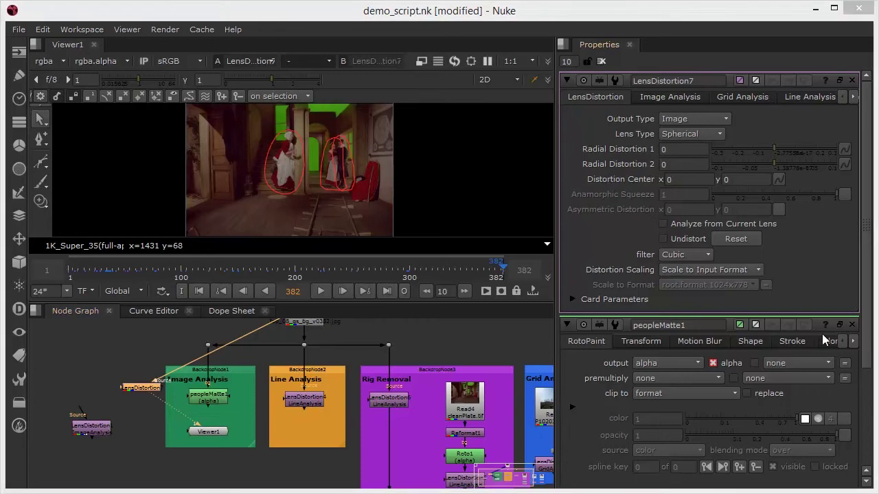
{"action": "left_click", "coordinate": [852, 325]}
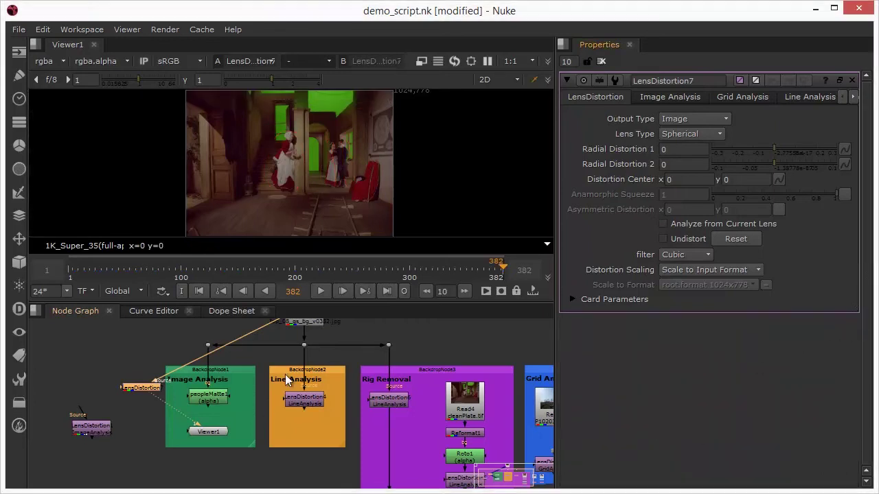
Try Radial Distortion 1 at -0.16 and Radial Distortion 2 at -0.004 on the new LensDistortion node
{"action": "scroll", "coordinate": [298, 143], "scroll_direction": "up", "scroll_amount": 5}
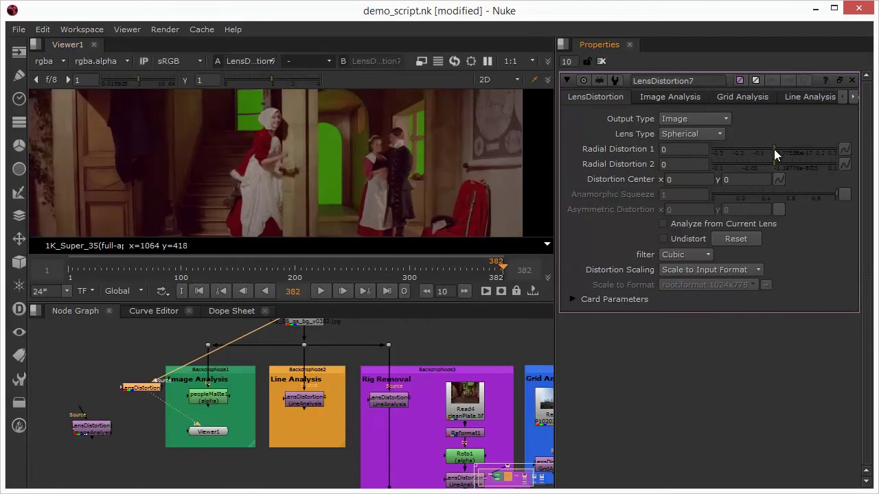
{"action": "left_click_drag", "start_coordinate": [774, 149], "coordinate": [757, 159]}
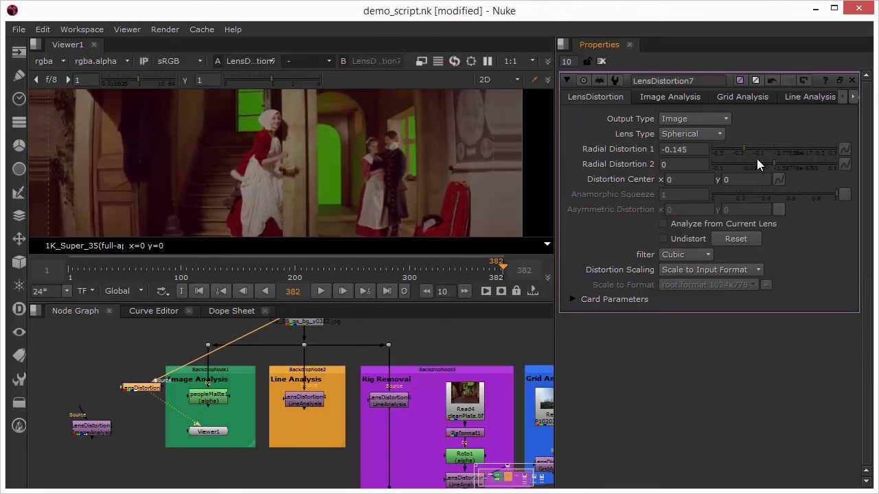
{"action": "left_click", "coordinate": [775, 166]}
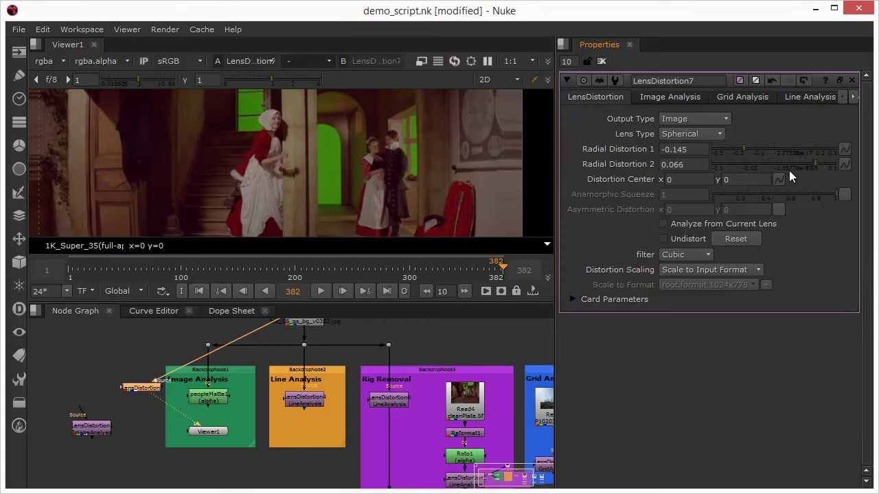
{"action": "left_click", "coordinate": [757, 167]}
{"action": "left_click", "coordinate": [784, 172]}
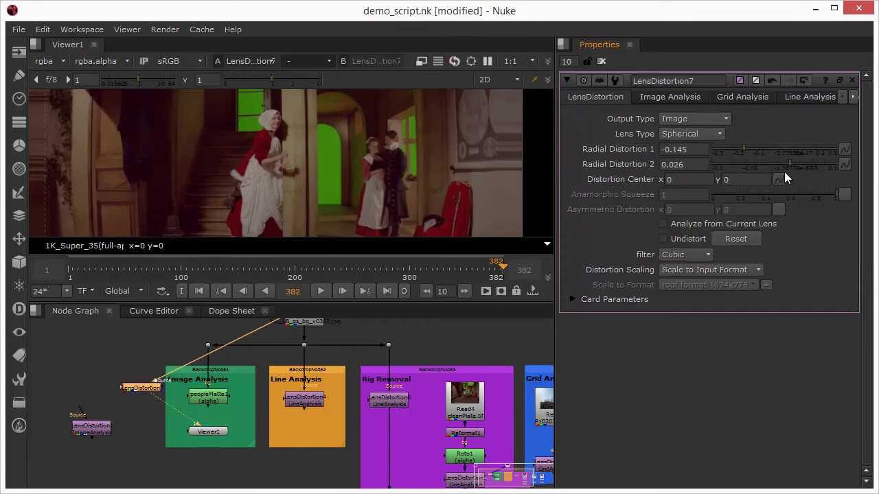
{"action": "left_click", "coordinate": [772, 171]}
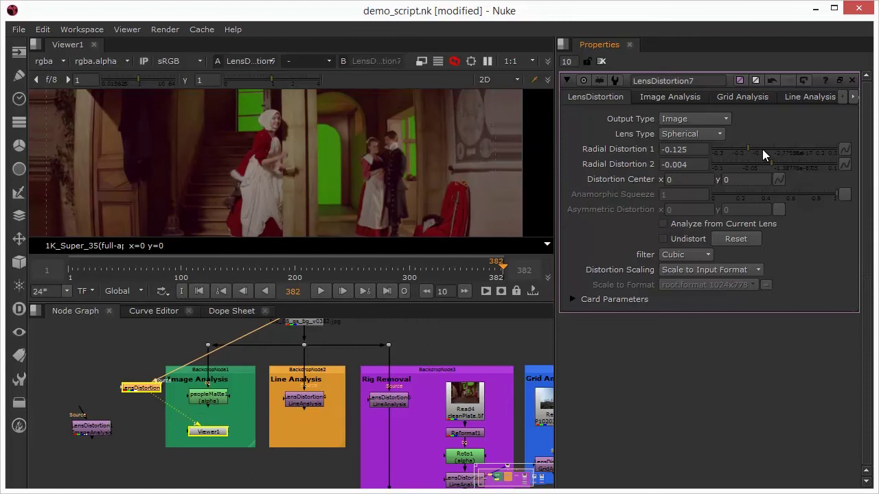
{"action": "left_click_drag", "start_coordinate": [762, 149], "coordinate": [741, 156]}
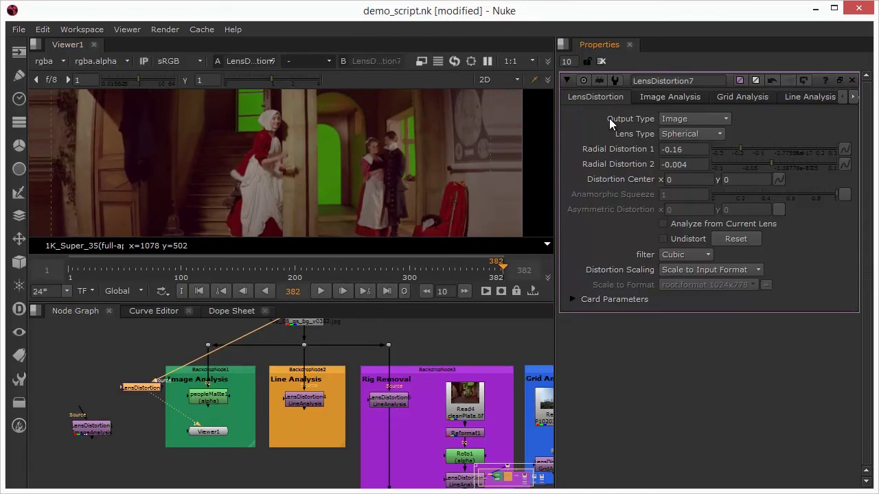
Return Radial Distortion 1 and Radial Distortion 2 to 0
{"action": "left_click", "coordinate": [775, 150]}
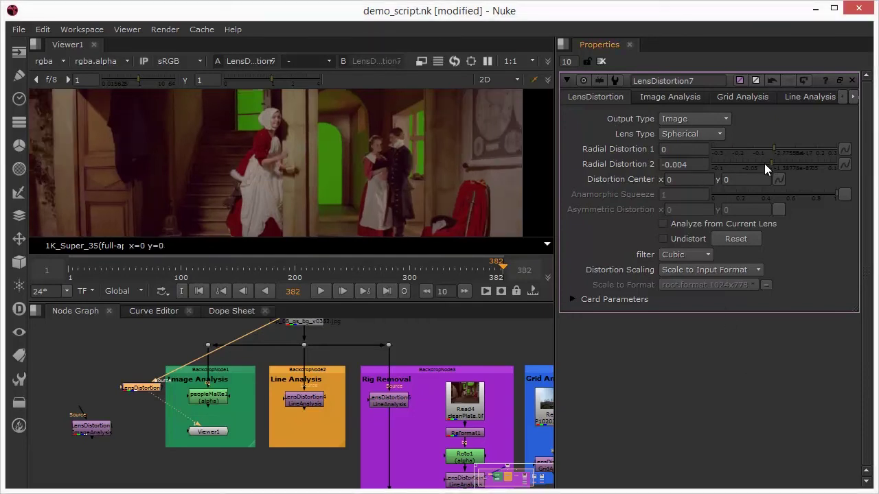
{"action": "left_click", "coordinate": [770, 165]}
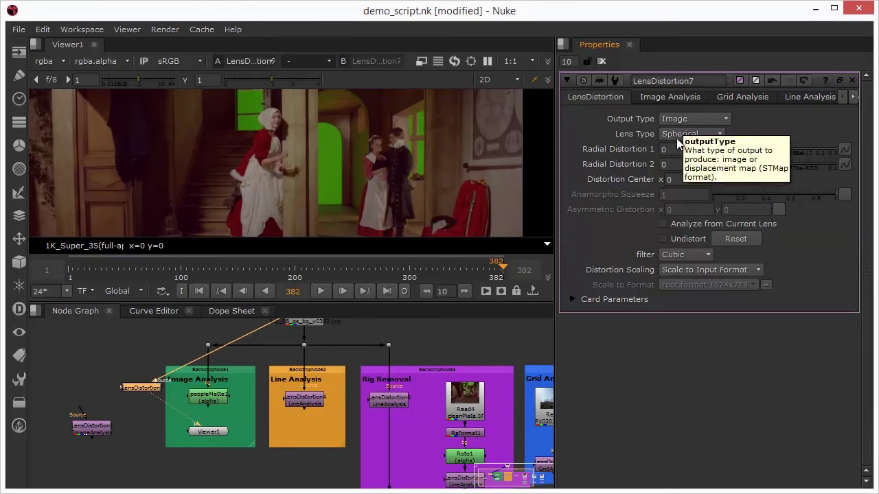
Review the available Output Type and Lens Type options, keeping Image and Spherical
{"action": "left_click", "coordinate": [692, 119]}
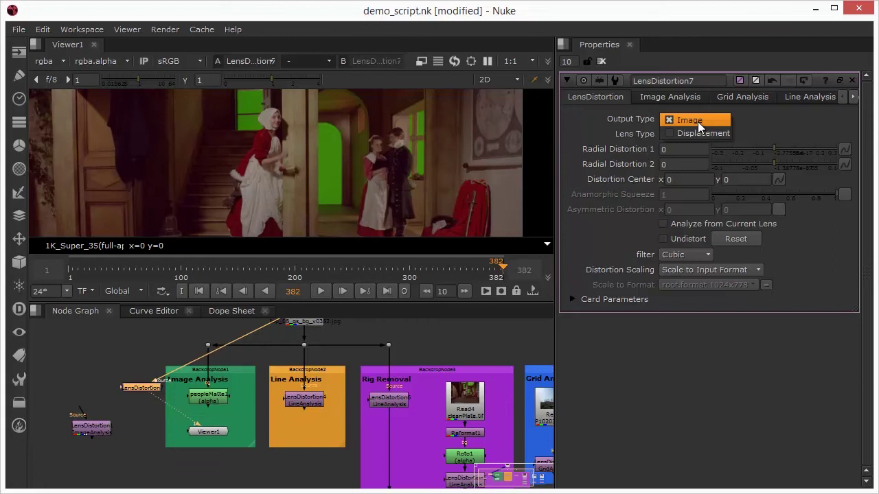
{"action": "left_click", "coordinate": [742, 117]}
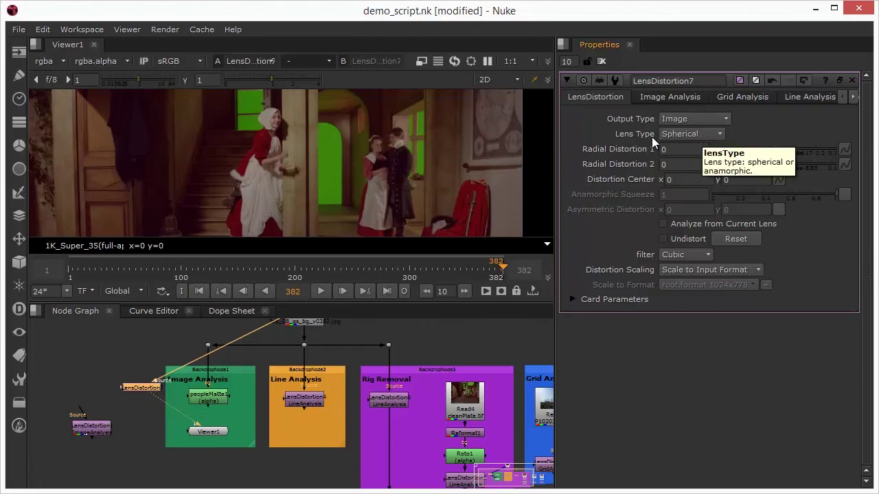
{"action": "left_click", "coordinate": [709, 135]}
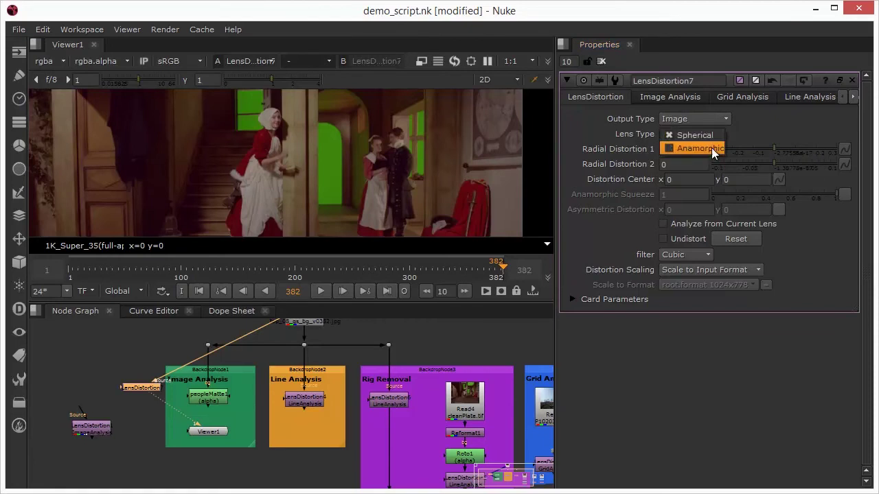
{"action": "left_click", "coordinate": [703, 134]}
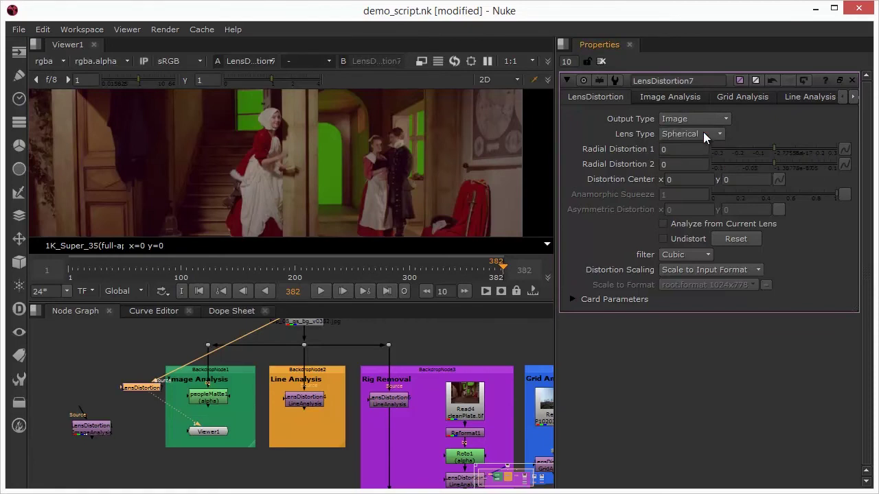
Try the Anamorphic lens type on the LensDistortion node and switch it back to Spherical
{"action": "left_click", "coordinate": [692, 136]}
{"action": "left_click", "coordinate": [692, 149]}
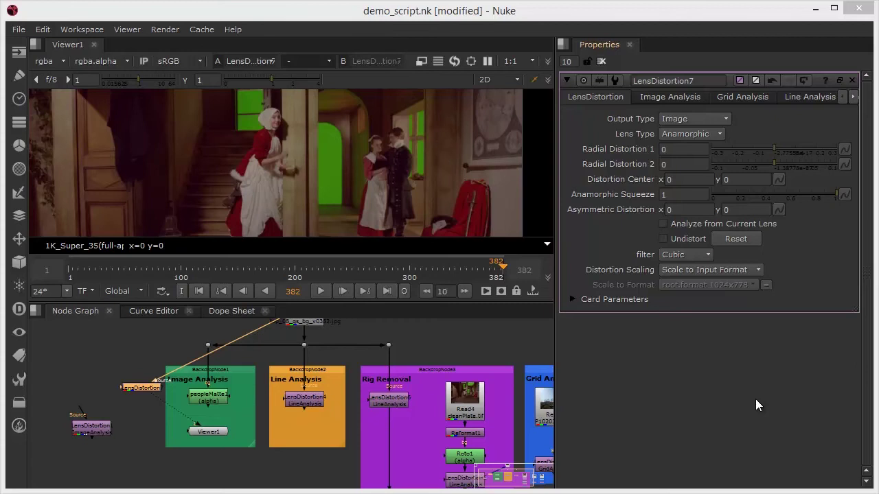
{"action": "left_click", "coordinate": [698, 136]}
{"action": "left_click", "coordinate": [697, 120]}
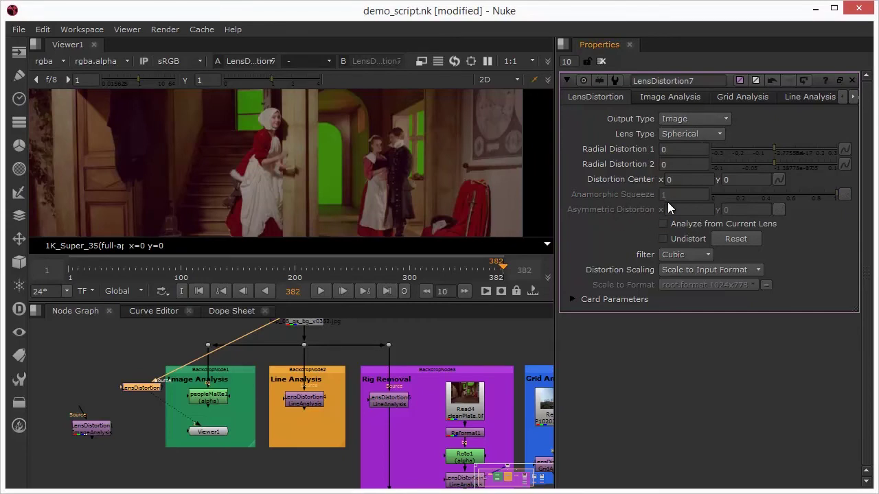
Review the filter choices and card parameters of the LensDistortion node, and open its Image Analysis settings
{"action": "left_click", "coordinate": [702, 254]}
{"action": "left_click", "coordinate": [696, 254]}
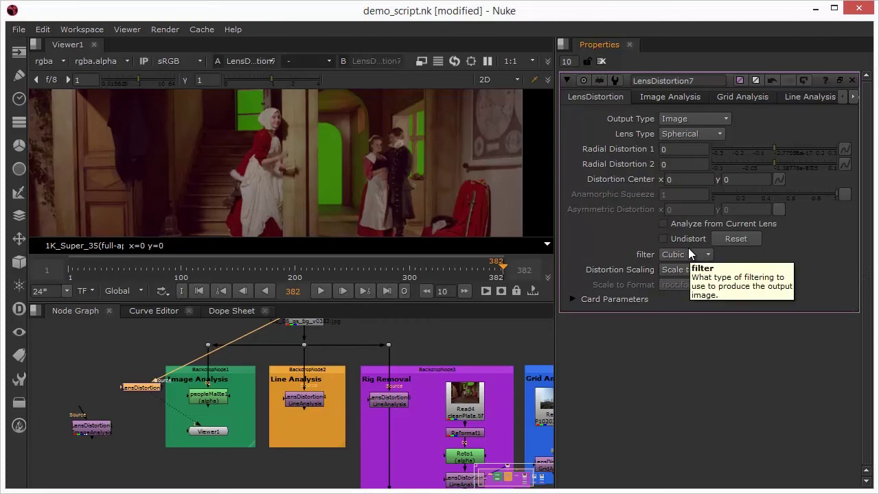
{"action": "left_click", "coordinate": [573, 301]}
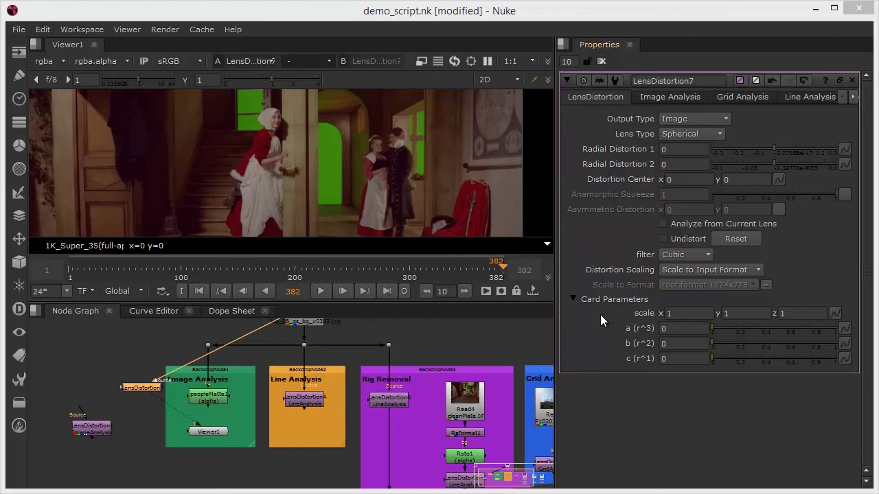
{"action": "left_click", "coordinate": [574, 300]}
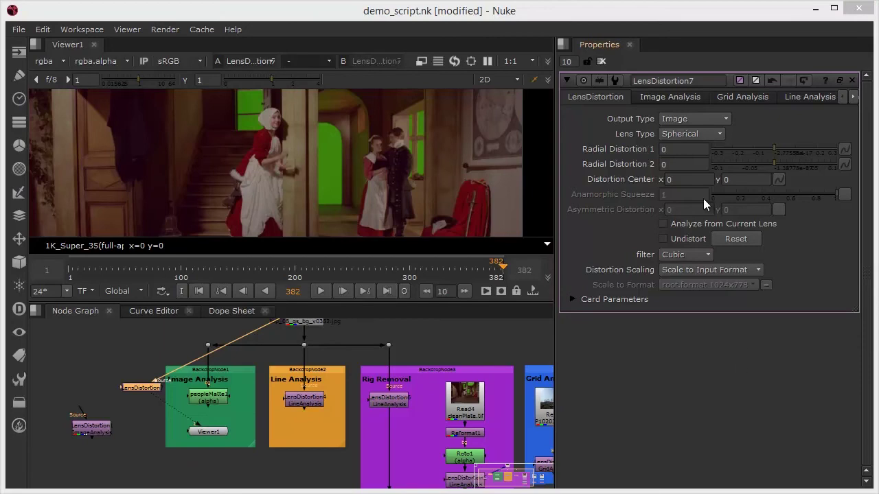
{"action": "left_click", "coordinate": [660, 97]}
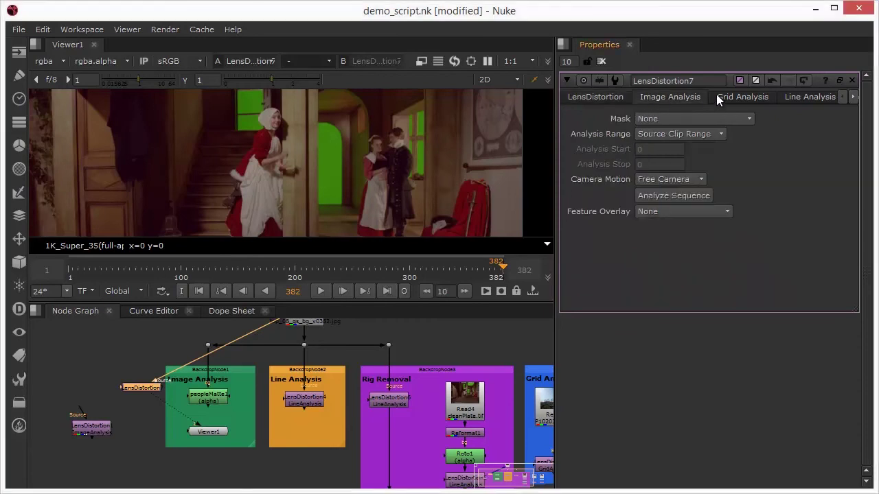
Look through the LensDistortion node's Grid Analysis and Line Analysis settings and return to Image Analysis
{"action": "left_click", "coordinate": [738, 97]}
{"action": "left_click", "coordinate": [806, 99]}
{"action": "left_click", "coordinate": [743, 96]}
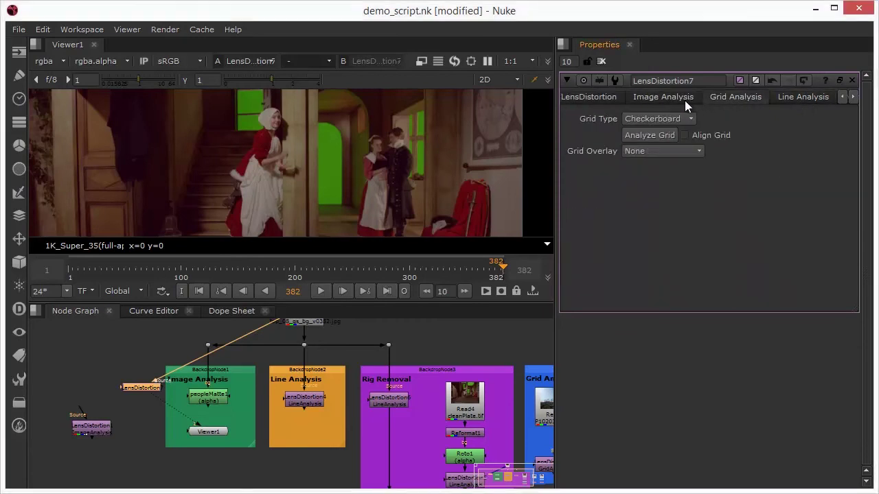
{"action": "left_click", "coordinate": [684, 100]}
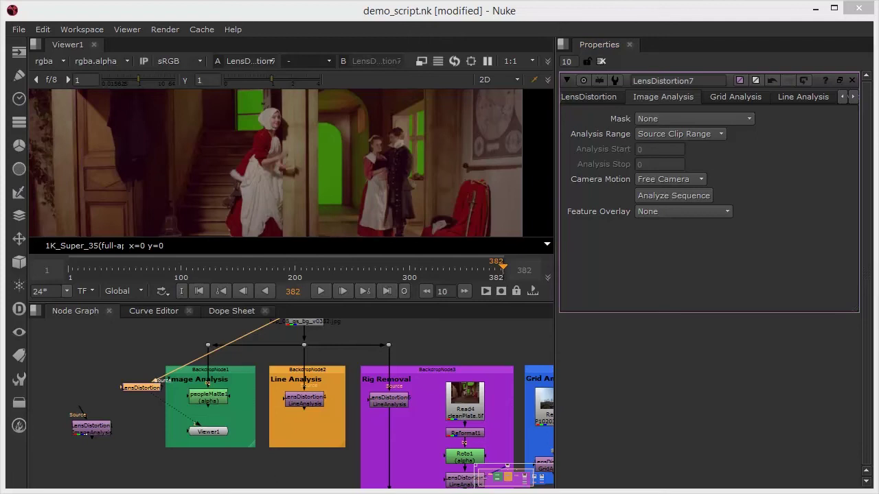
Pull peopleMatte1 out of the Image Analysis branch and insert LensDistortion7 between the plate and Viewer1
{"action": "left_click_drag", "start_coordinate": [206, 389], "coordinate": [98, 351]}
{"action": "left_click_drag", "start_coordinate": [134, 387], "coordinate": [207, 346]}
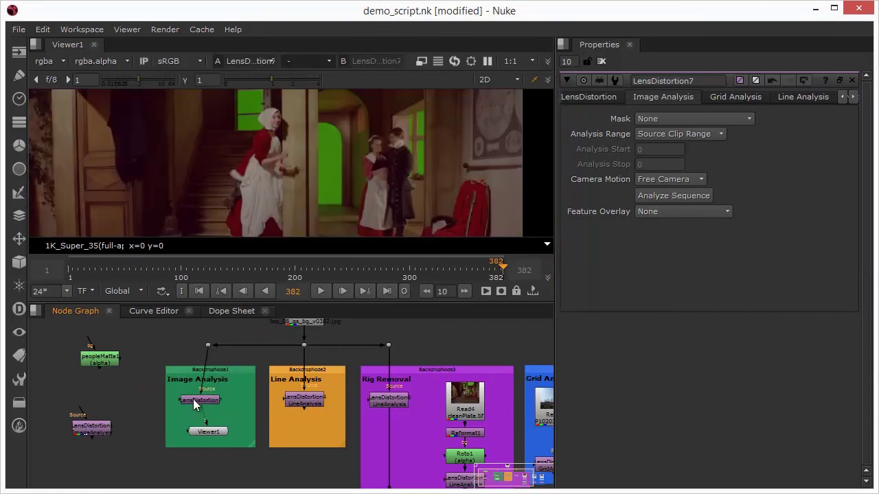
{"action": "left_click_drag", "start_coordinate": [193, 399], "coordinate": [200, 396]}
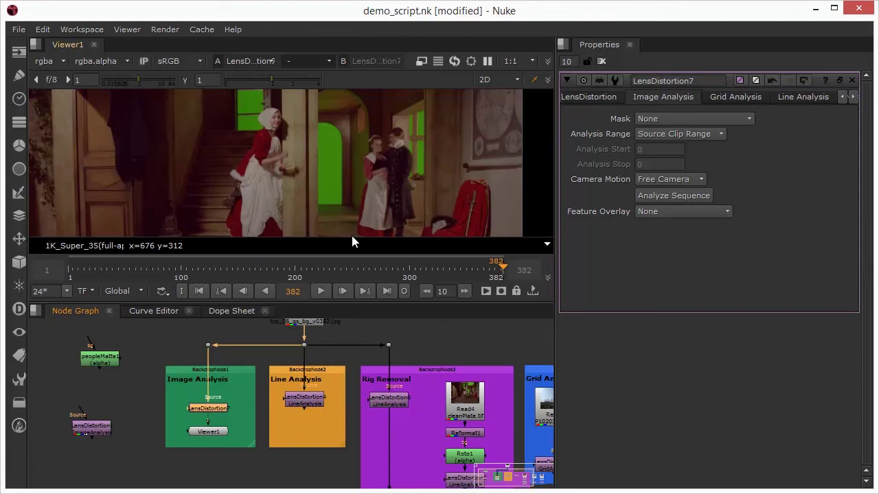
Connect peopleMatte1 to the mask input of LensDistortion7 and set Mask to Mask Alpha
{"action": "left_click", "coordinate": [114, 363]}
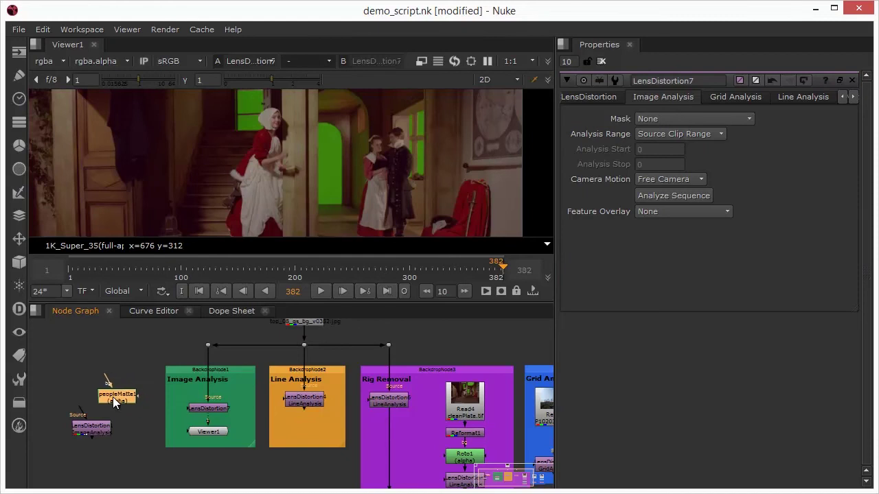
{"action": "left_click_drag", "start_coordinate": [186, 408], "coordinate": [132, 408]}
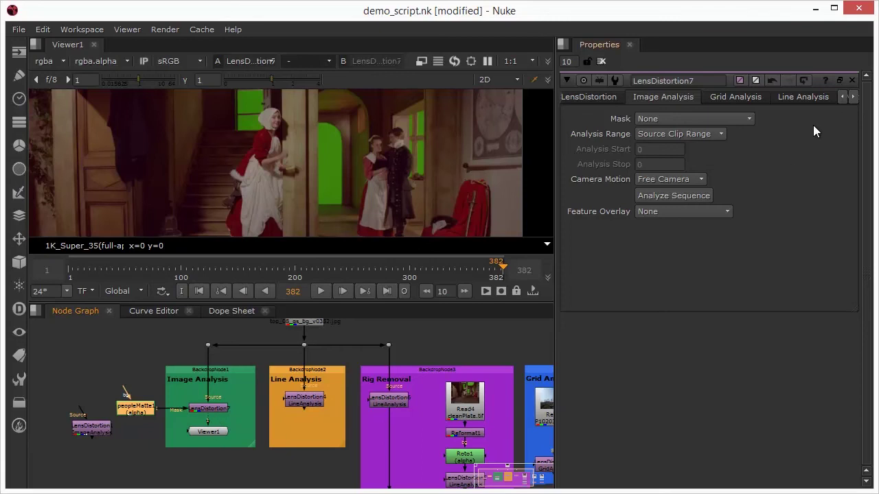
{"action": "left_click", "coordinate": [720, 122]}
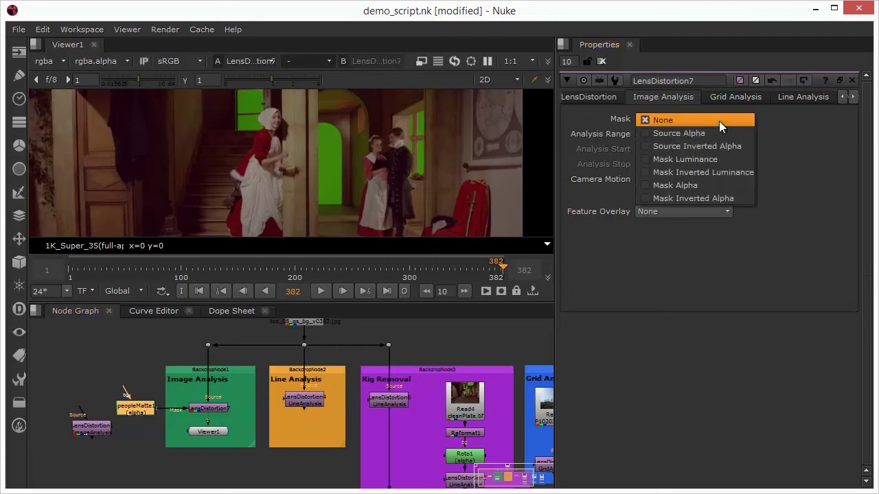
{"action": "left_click", "coordinate": [682, 185]}
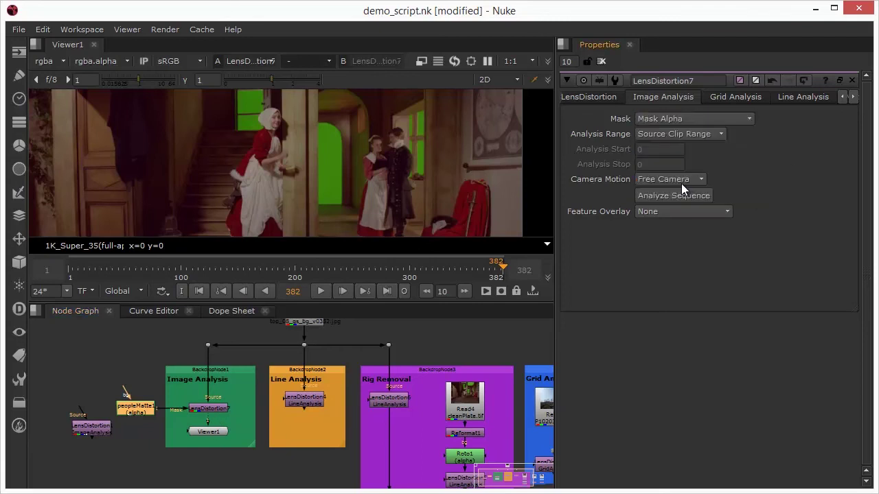
Inspect the roto shapes in peopleMatte1 and review the mask options of LensDistortion7, keeping Mask Alpha
{"action": "double_click", "coordinate": [132, 412]}
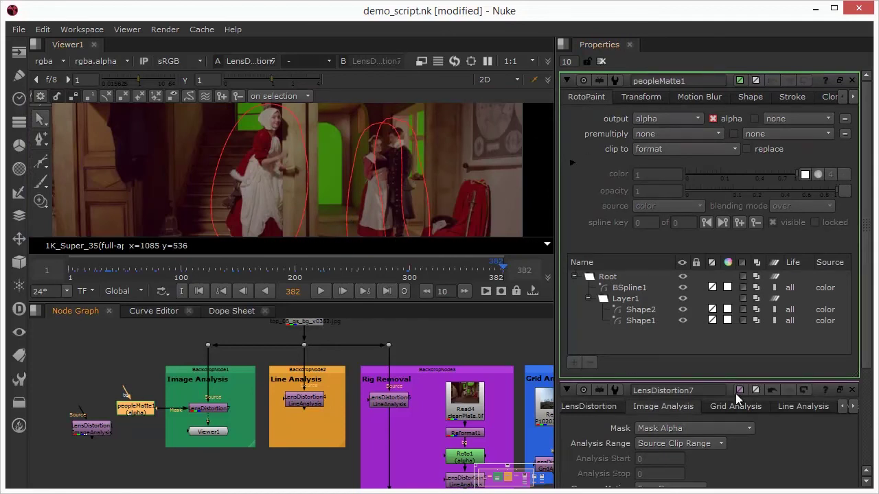
{"action": "left_click", "coordinate": [852, 81]}
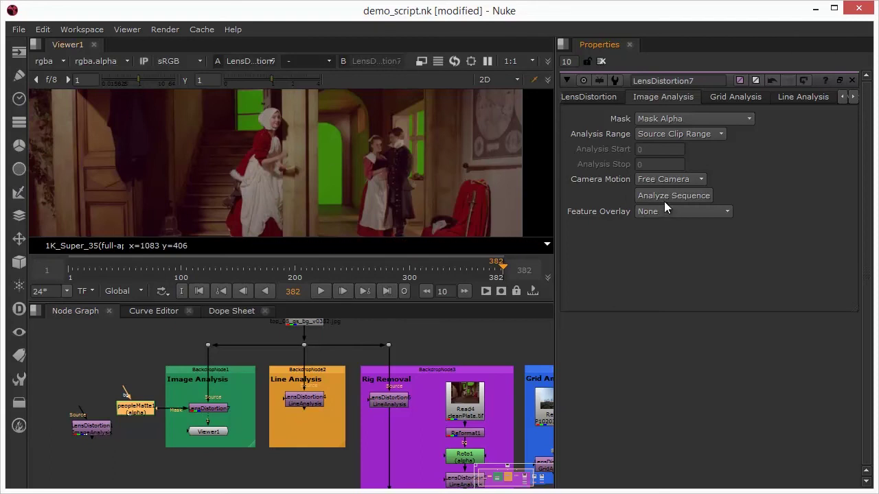
{"action": "left_click", "coordinate": [671, 121]}
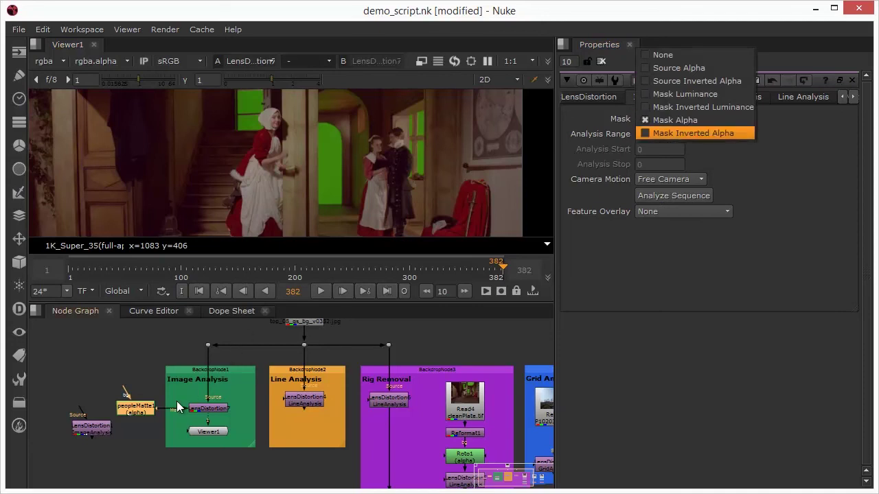
{"action": "left_click", "coordinate": [251, 456]}
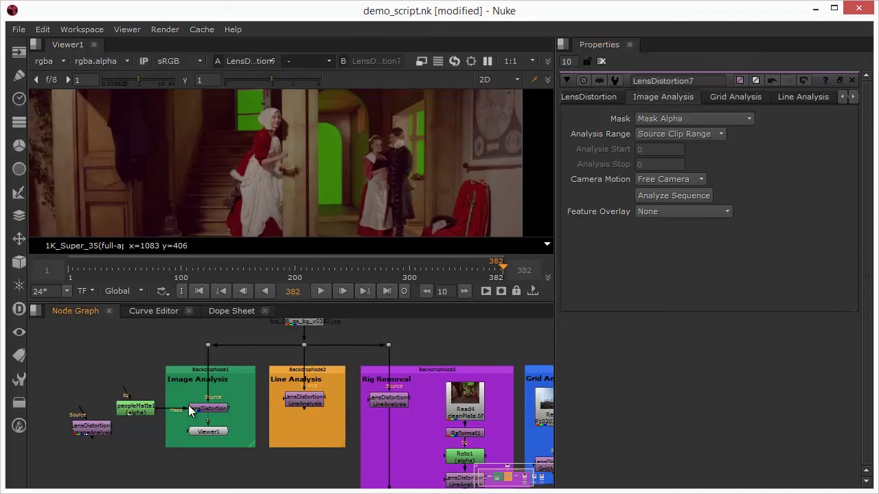
Insert peopleMatte1 into the Image Analysis branch above LensDistortion7 and space the two nodes apart
{"action": "left_click_drag", "start_coordinate": [142, 408], "coordinate": [221, 383]}
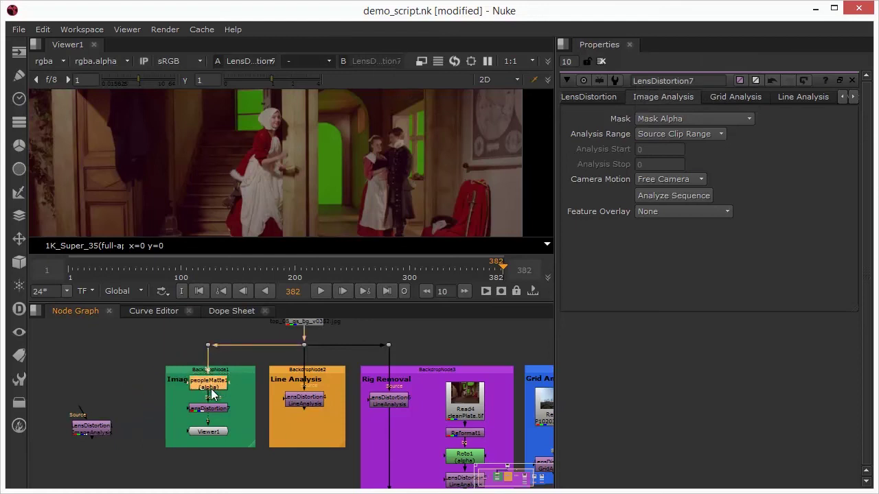
{"action": "left_click_drag", "start_coordinate": [215, 398], "coordinate": [200, 392]}
{"action": "left_click", "coordinate": [210, 418]}
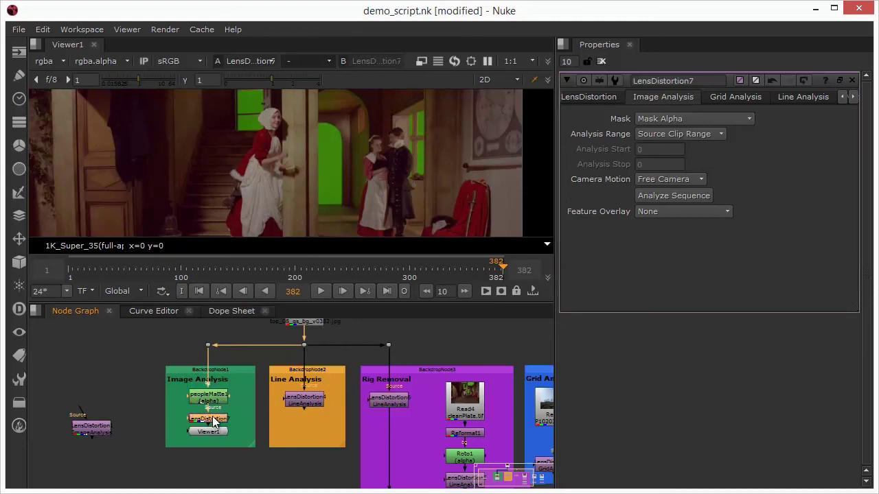
Set the Image Analysis mask of LensDistortion7 to Source Alpha
{"action": "left_click", "coordinate": [688, 119]}
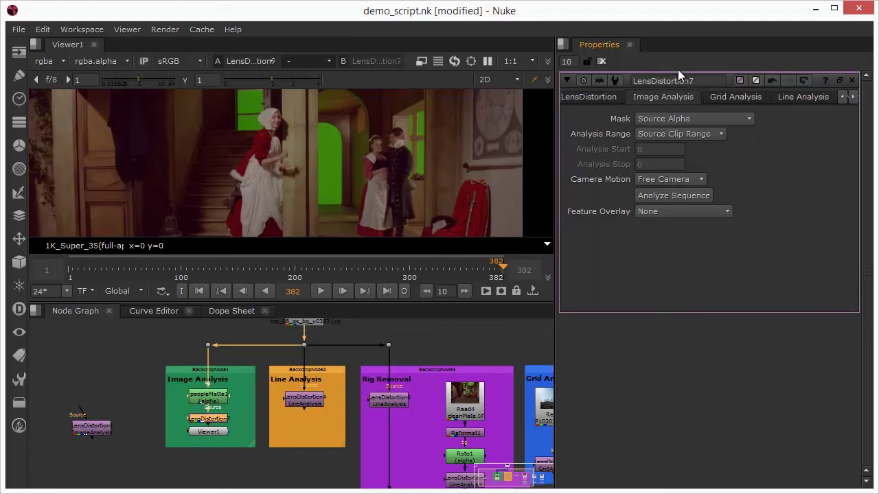
{"action": "left_click", "coordinate": [677, 70]}
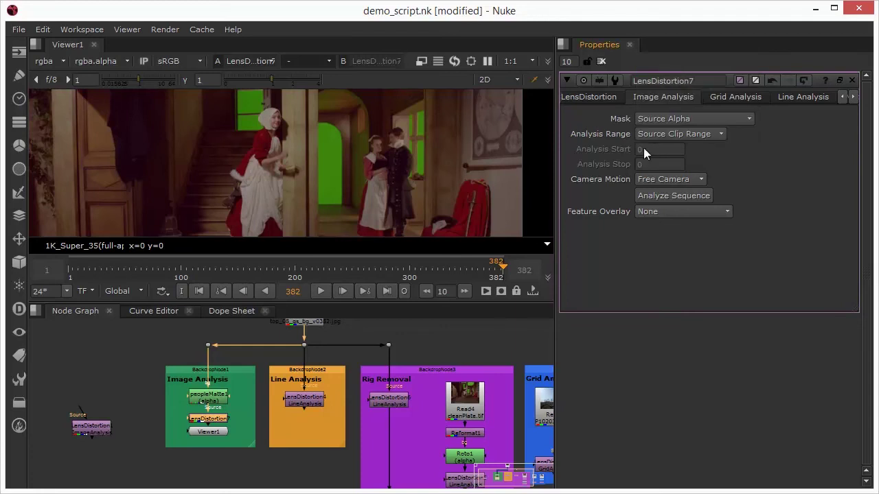
{"action": "left_click", "coordinate": [664, 118]}
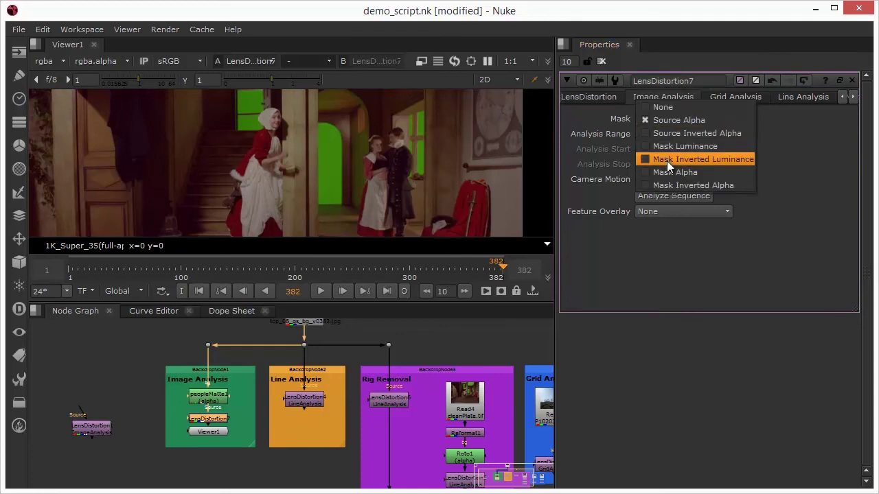
{"action": "left_click", "coordinate": [677, 122]}
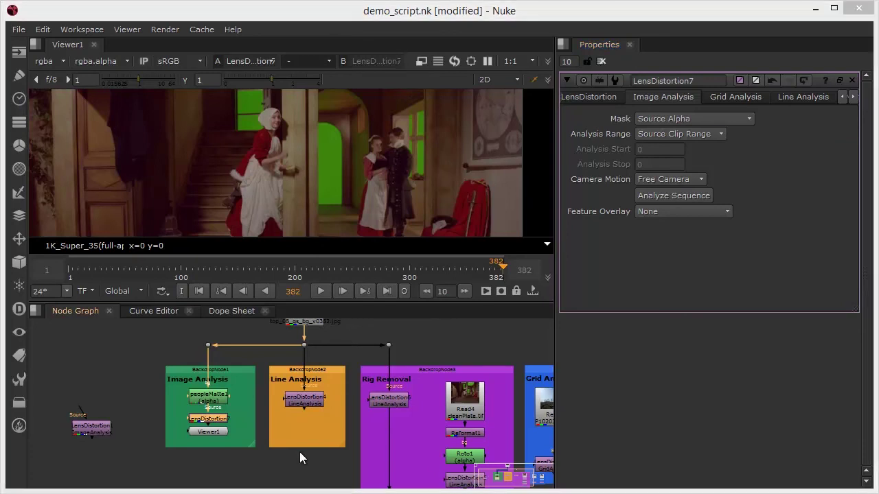
Move Viewer1 below the Image Analysis backdrop and bring the whole plate into view in the viewer
{"action": "left_click", "coordinate": [219, 431]}
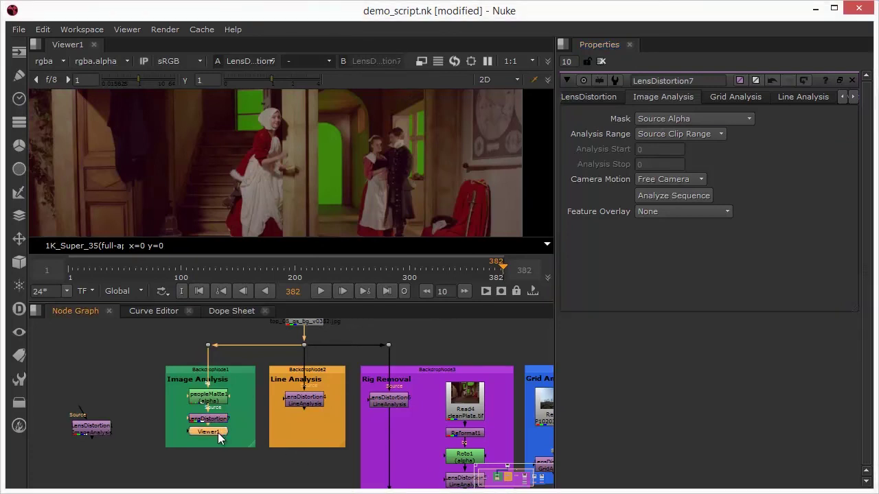
{"action": "middle_click_drag", "start_coordinate": [216, 433], "coordinate": [255, 355]}
{"action": "scroll", "coordinate": [244, 390], "scroll_direction": "down", "scroll_amount": 5}
{"action": "middle_click_drag", "start_coordinate": [248, 408], "coordinate": [236, 430]}
{"action": "scroll", "coordinate": [236, 431], "scroll_direction": "up", "scroll_amount": 6}
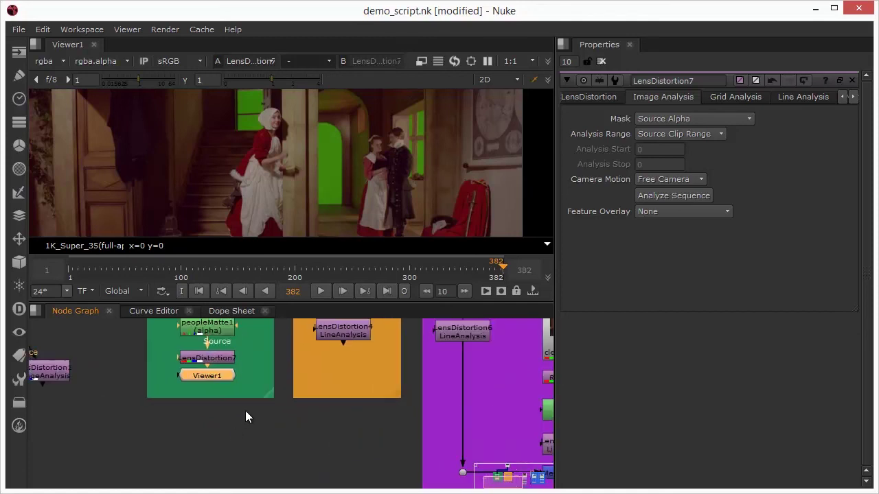
{"action": "left_click_drag", "start_coordinate": [208, 376], "coordinate": [208, 420]}
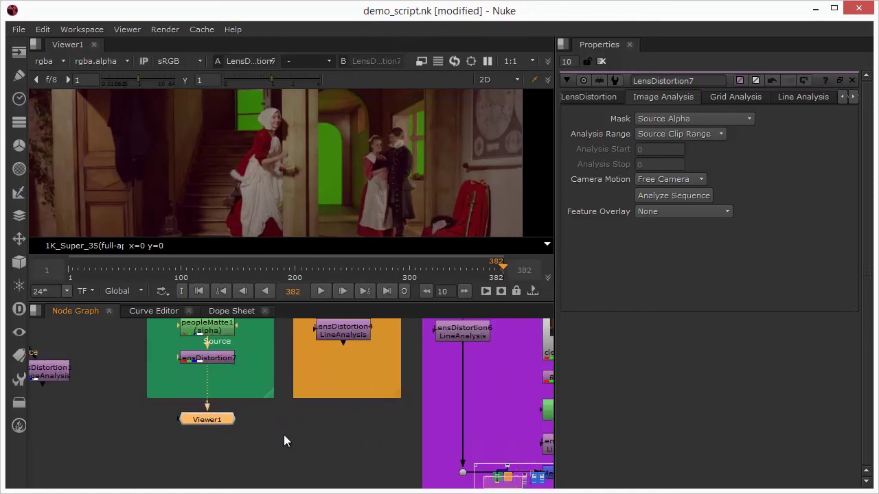
{"action": "scroll", "coordinate": [291, 179], "scroll_direction": "down", "scroll_amount": 5}
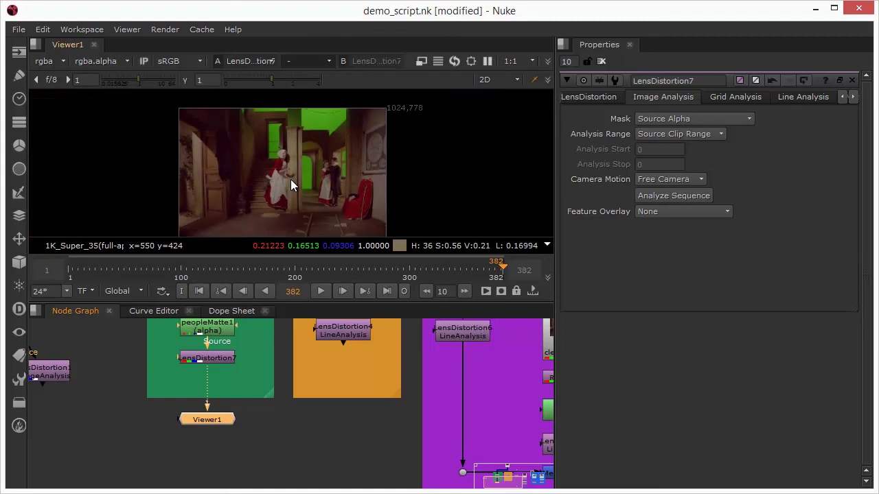
{"action": "scroll", "coordinate": [290, 179], "scroll_direction": "up", "scroll_amount": 1}
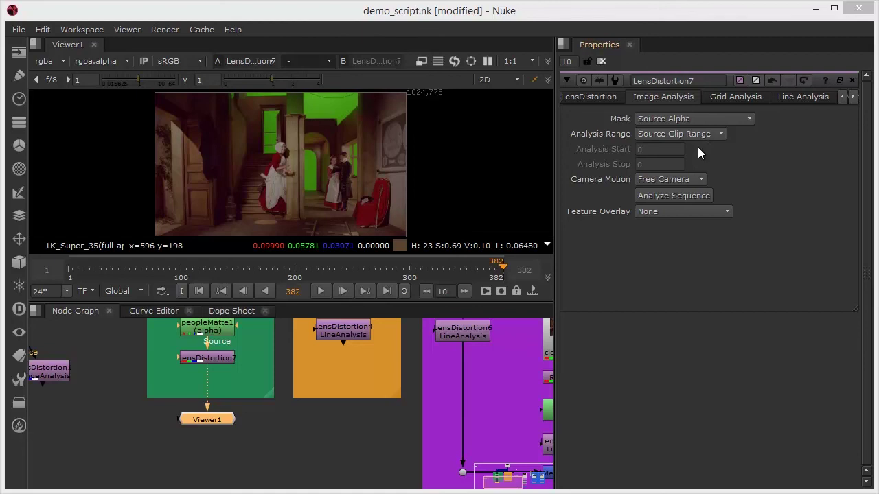
Keep Camera Motion at Free Camera and try to analyze the sequence with LensDistortion7
{"action": "left_click", "coordinate": [693, 179]}
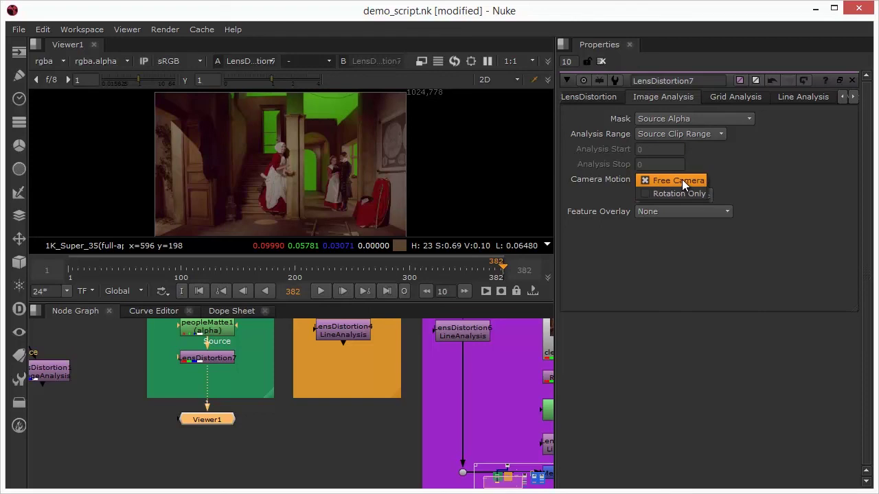
{"action": "left_click", "coordinate": [682, 179]}
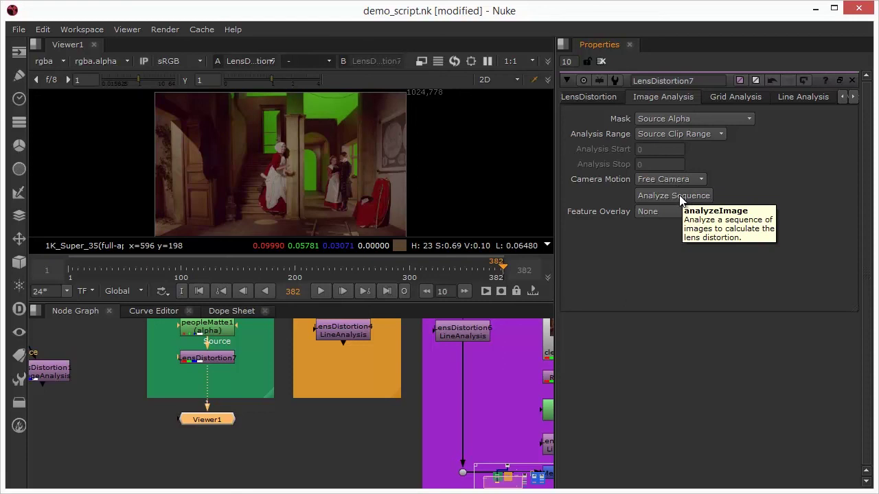
{"action": "left_click", "coordinate": [679, 195]}
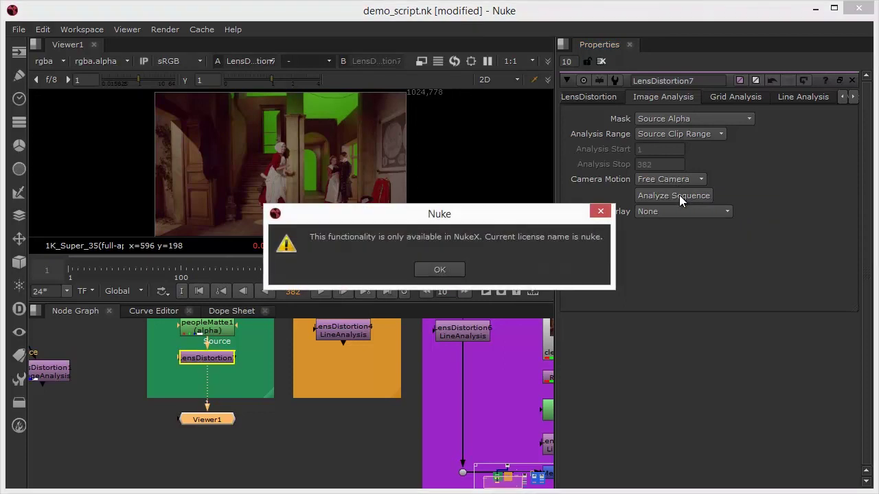
{"action": "left_click", "coordinate": [439, 270]}
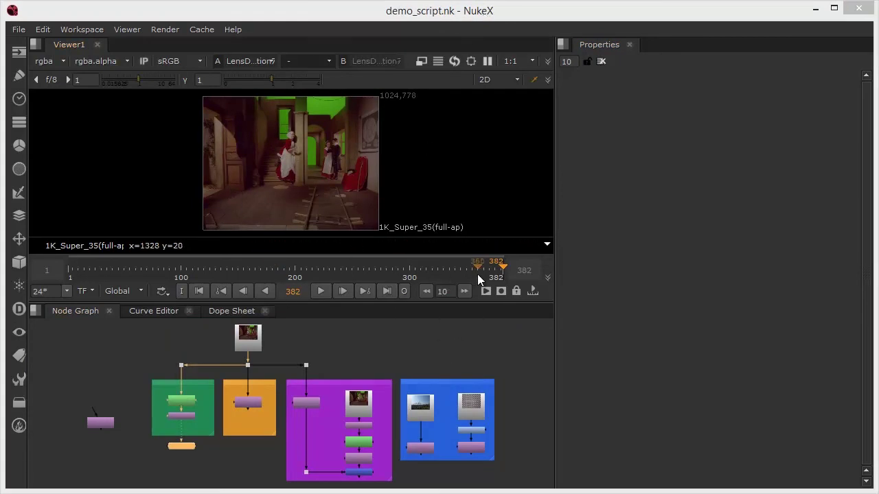
Switch to NukeX and run the sequence analysis from the Image Analysis settings of LensDistortion7
{"action": "double_click", "coordinate": [181, 416]}
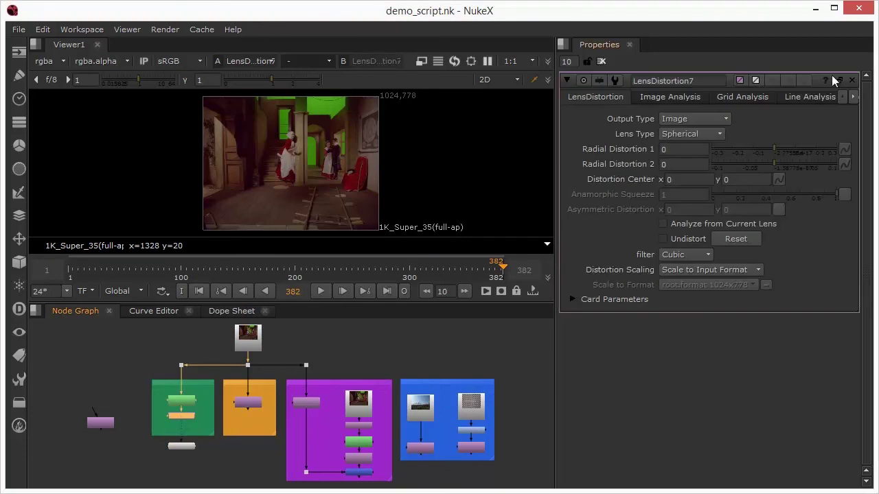
{"action": "left_click", "coordinate": [670, 96]}
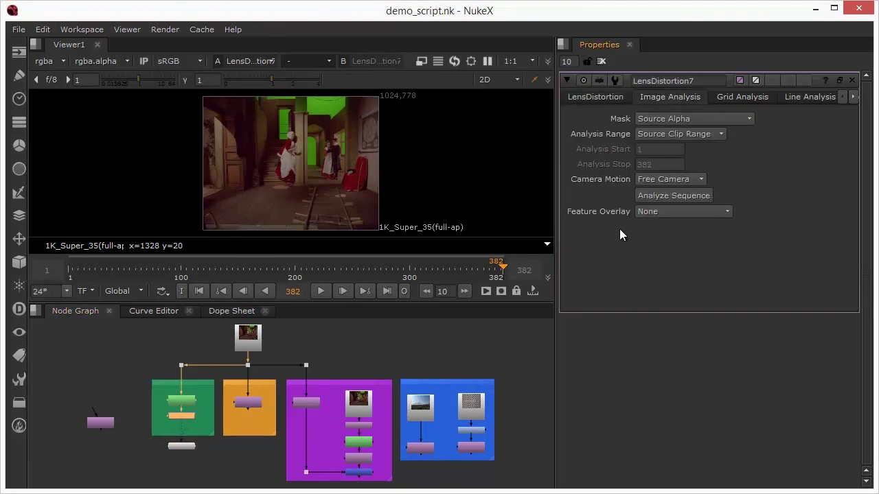
{"action": "left_click", "coordinate": [176, 402]}
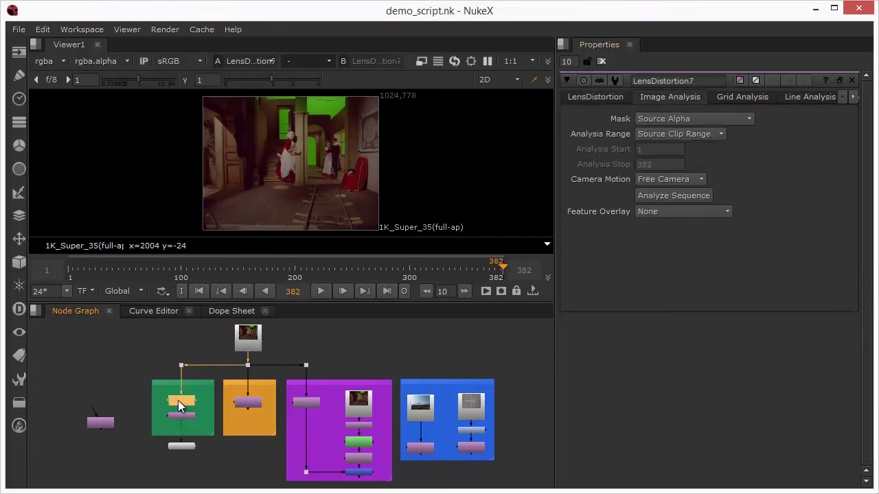
{"action": "left_click", "coordinate": [669, 195]}
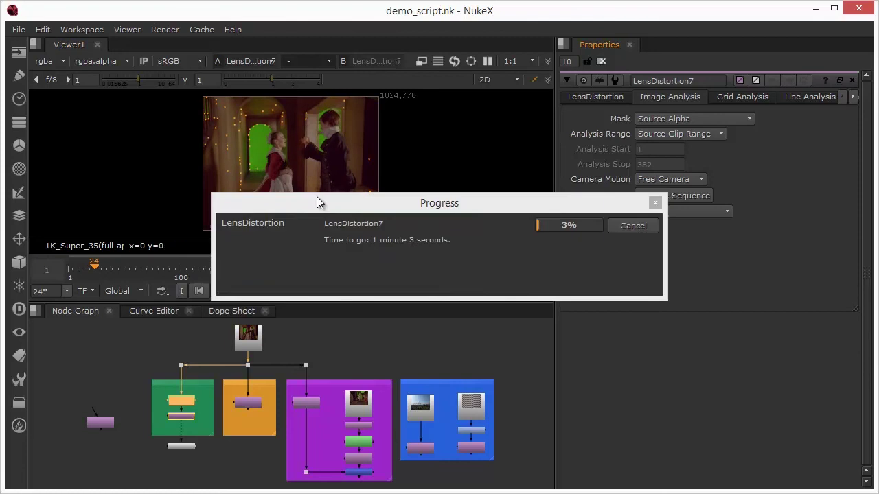
{"action": "left_click_drag", "start_coordinate": [294, 210], "coordinate": [298, 265]}
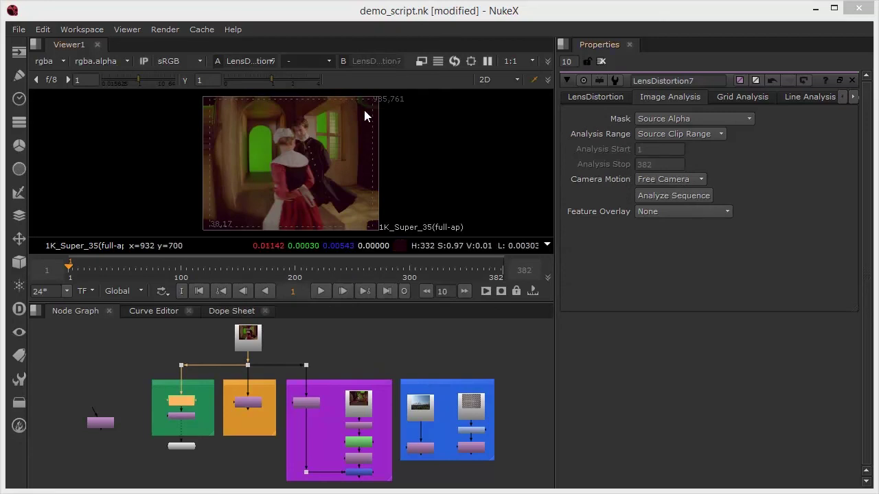
Review the calculated radial distortion, distortion center and card parameters of LensDistortion7
{"action": "left_click", "coordinate": [587, 97]}
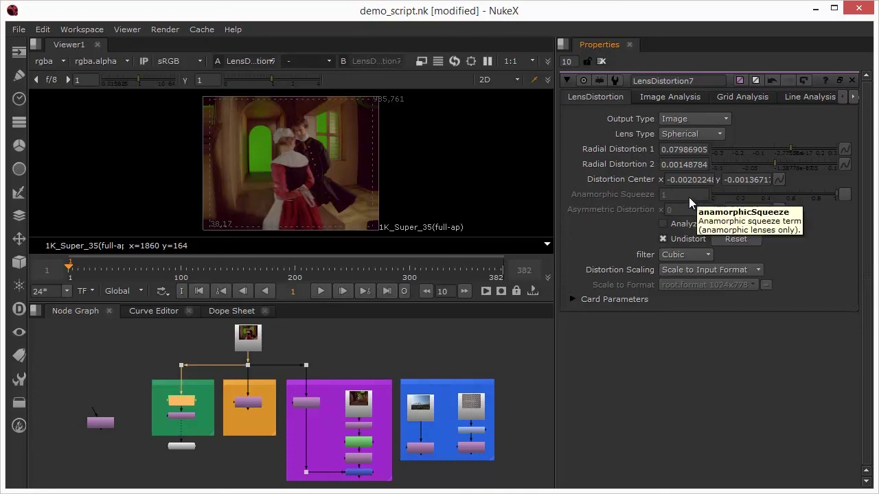
{"action": "left_click", "coordinate": [572, 300]}
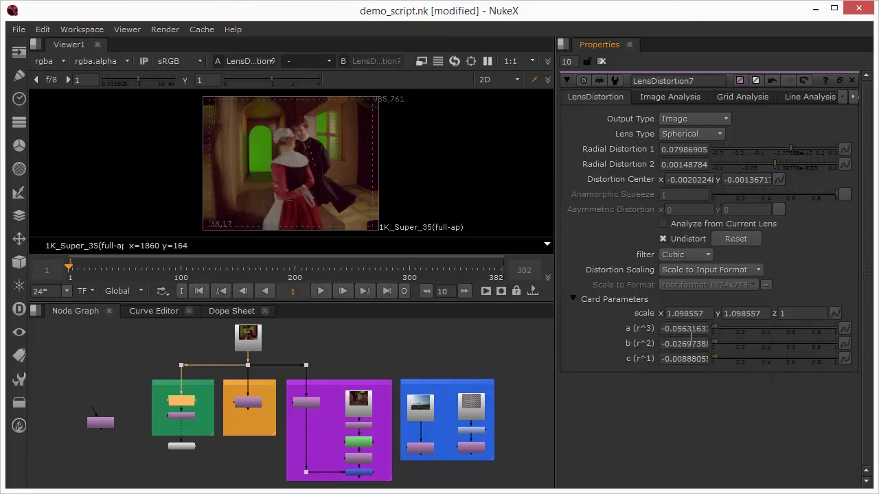
{"action": "left_click", "coordinate": [574, 299]}
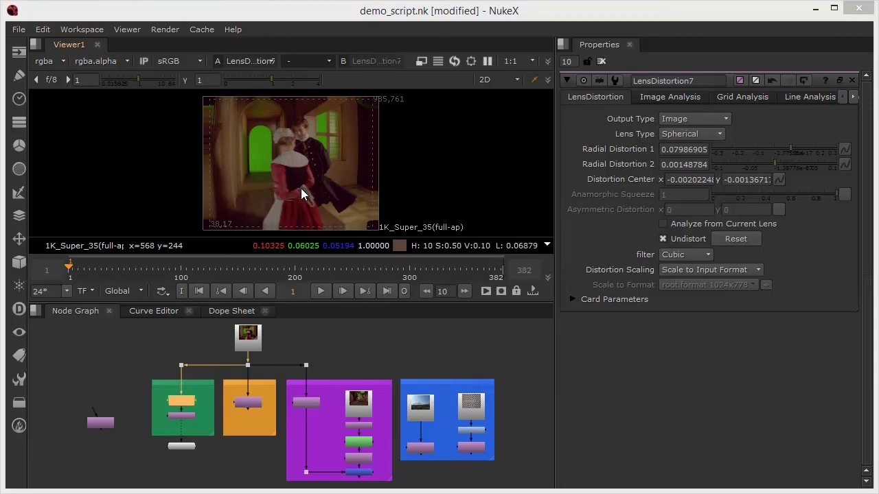
Disable and re-enable LensDistortion7 to compare the original and undistorted plate, moving to frame 382
{"action": "left_click", "coordinate": [181, 416]}
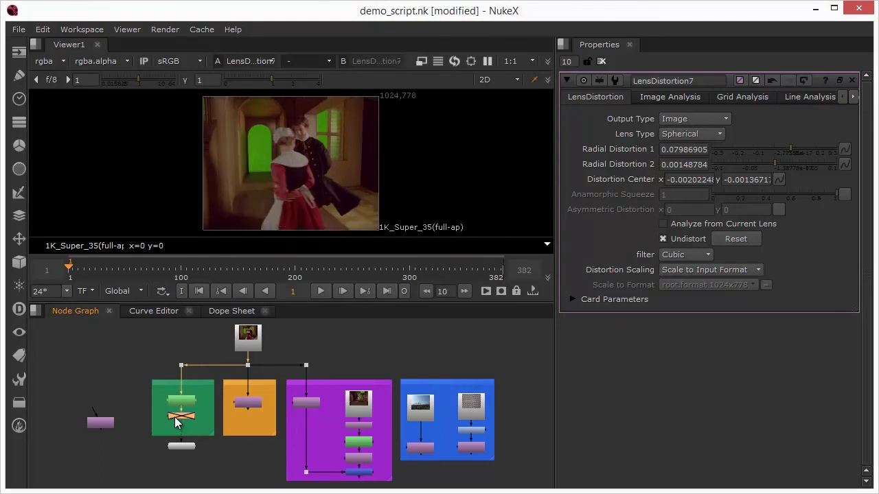
{"action": "key", "text": "d"}
{"action": "left_click_drag", "start_coordinate": [490, 273], "coordinate": [503, 273]}
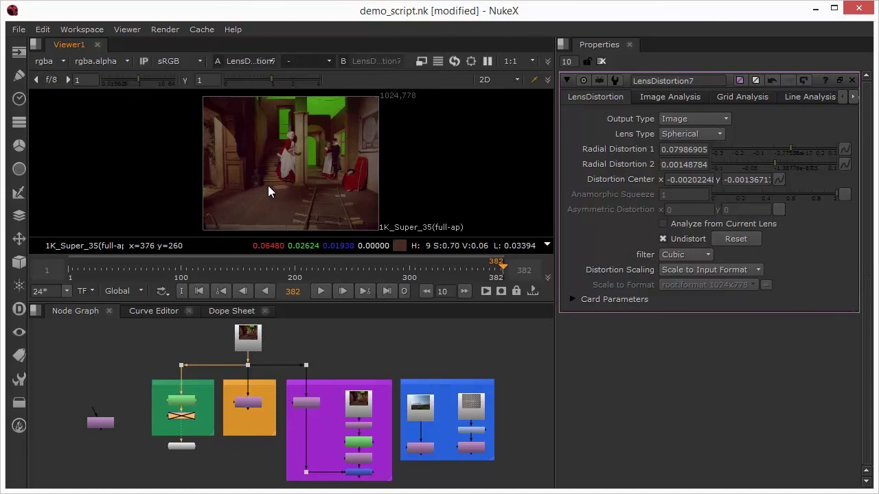
{"action": "key", "text": "d"}
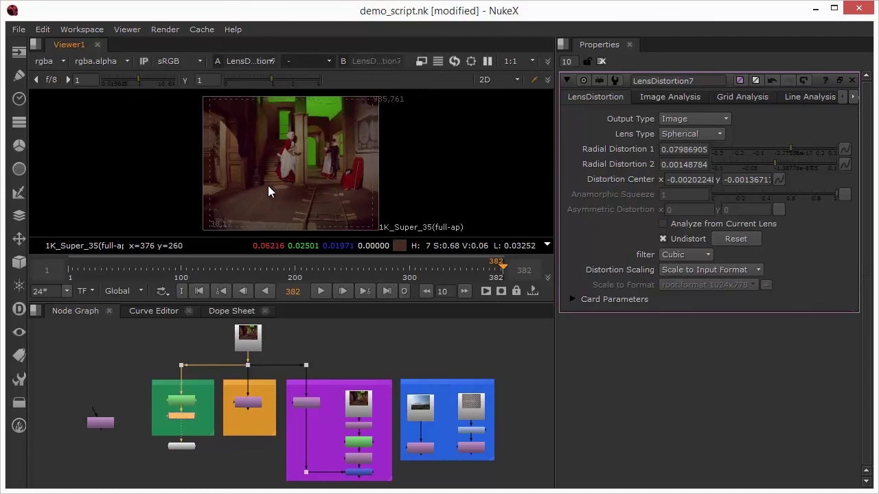